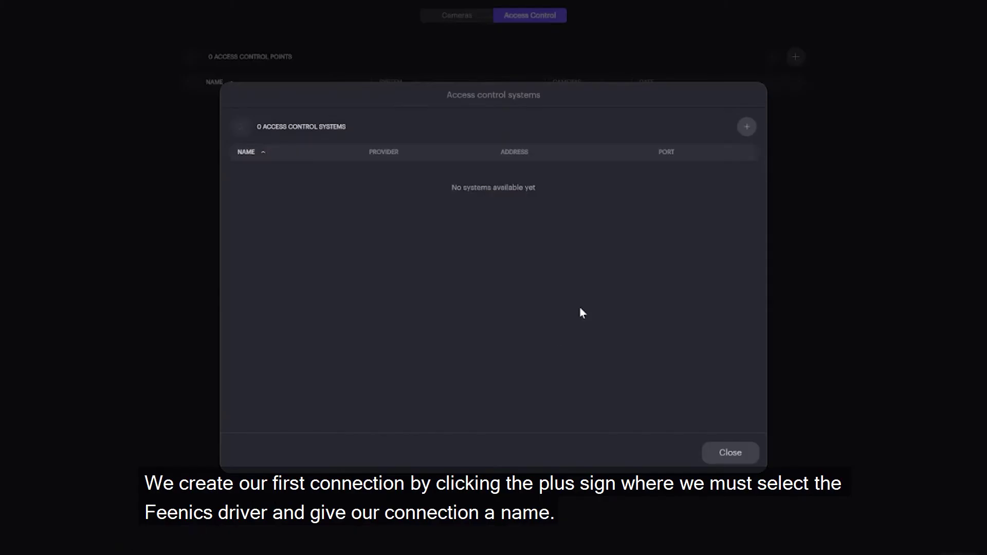
Add a new Feenics access control system named 'Feenics Interface'.
left_click(744, 128)
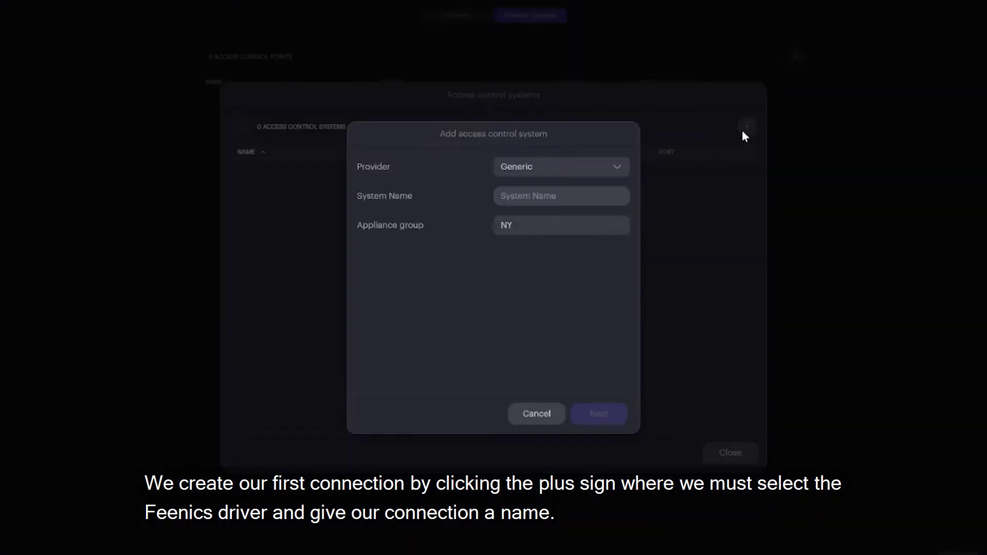
left_click(618, 169)
left_click(578, 223)
left_click(553, 200)
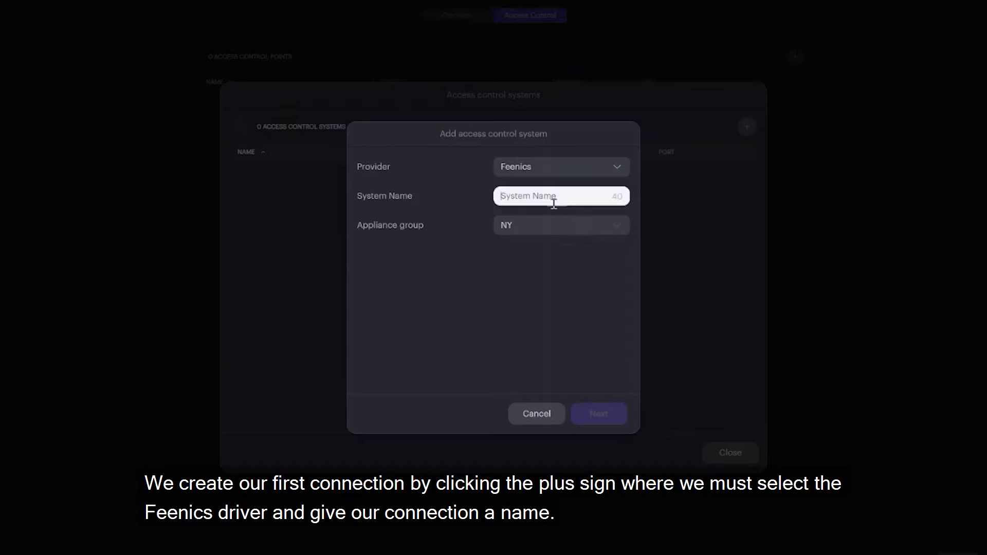
type("Feeni")
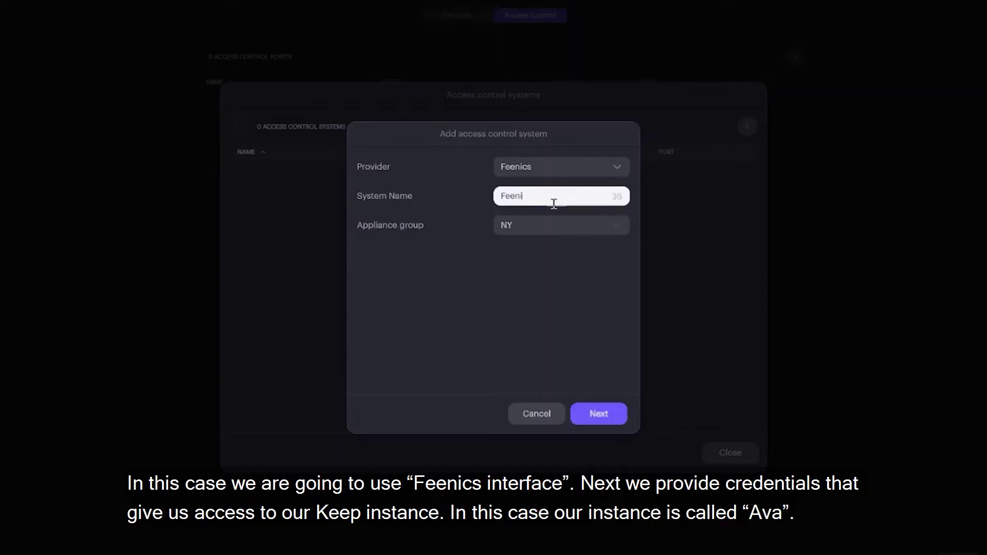
type("cs Interface")
left_click(602, 417)
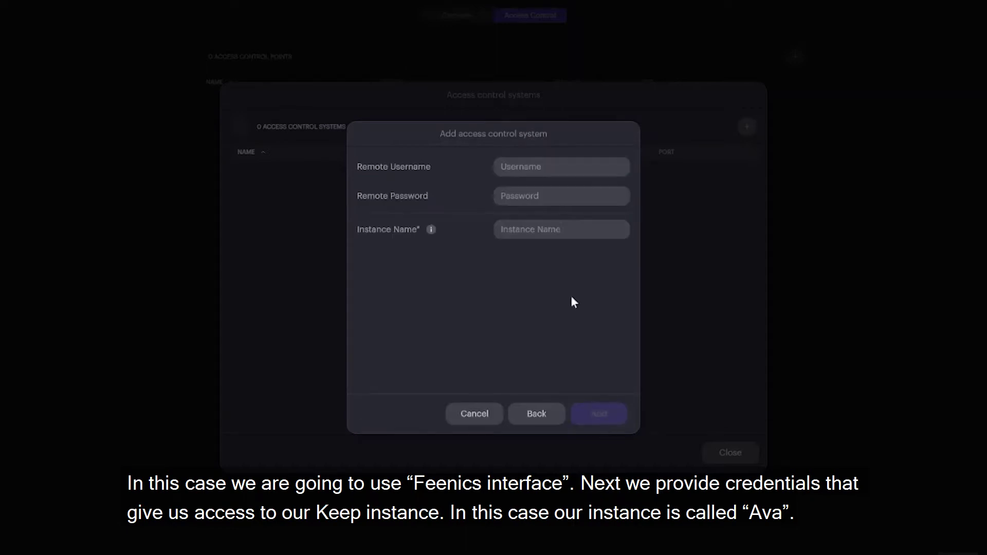
Enter the remote account username and password, and set Instance Name to ava.
left_click(539, 174)
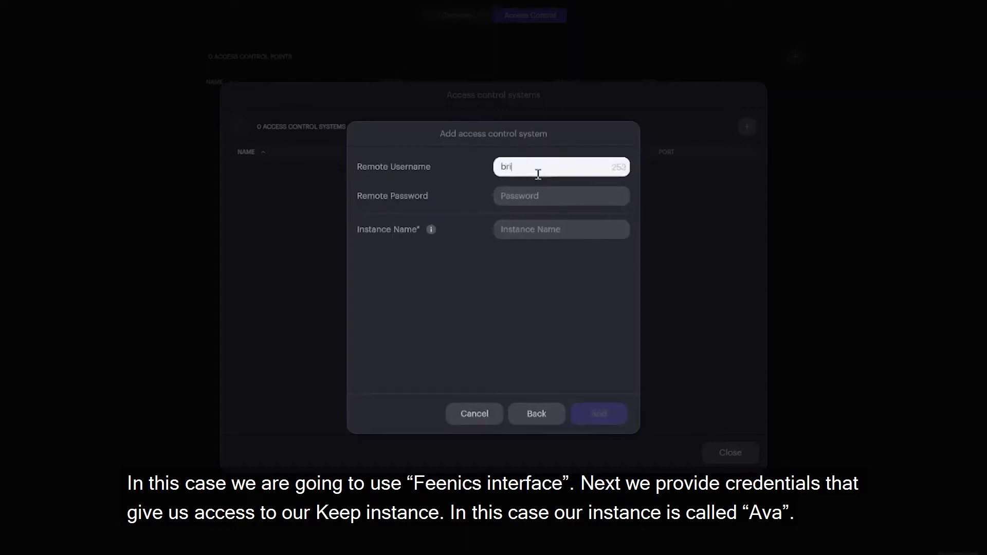
key("Tab")
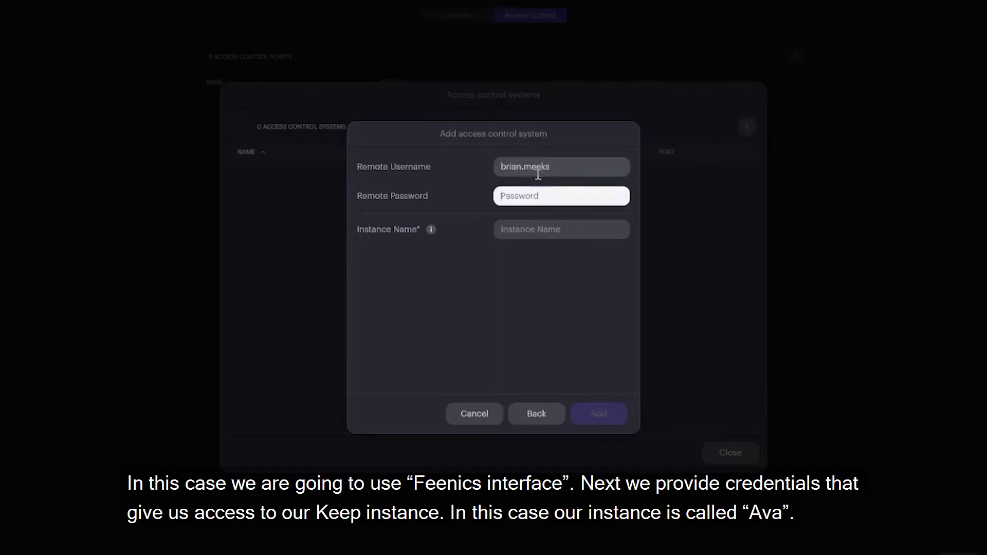
key("ctrl+v")
left_click(525, 226)
type("ava")
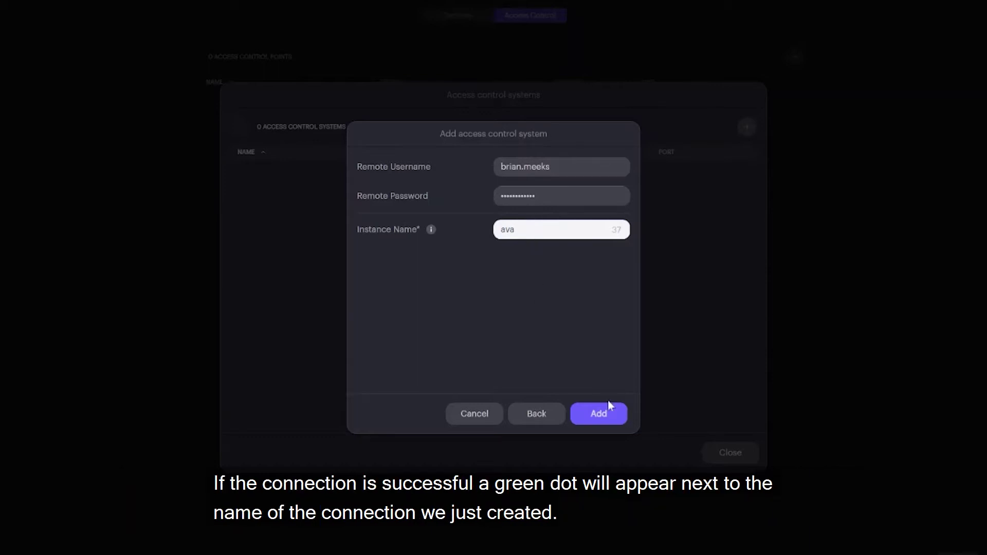
Add the Feenics Interface connection and close the access control systems list.
left_click(607, 416)
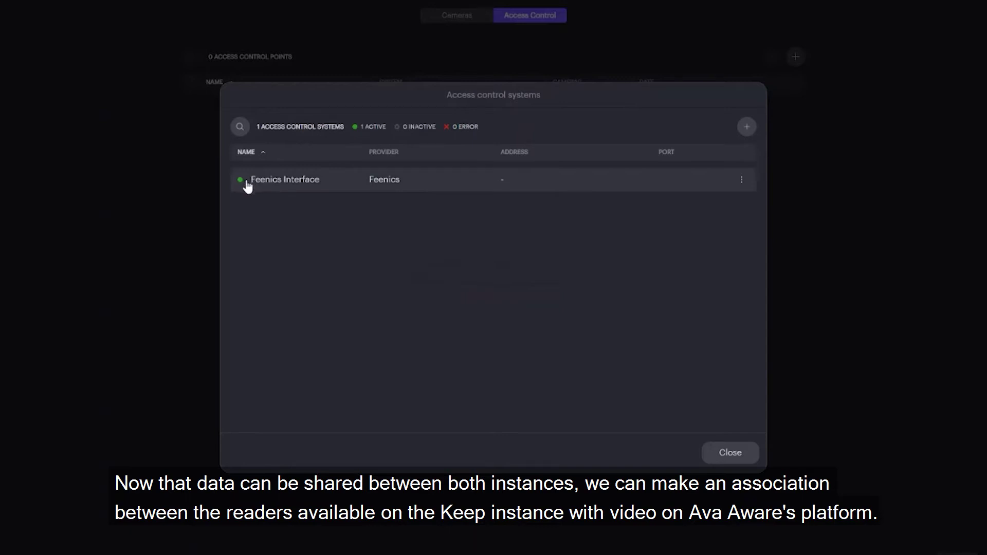
left_click(719, 455)
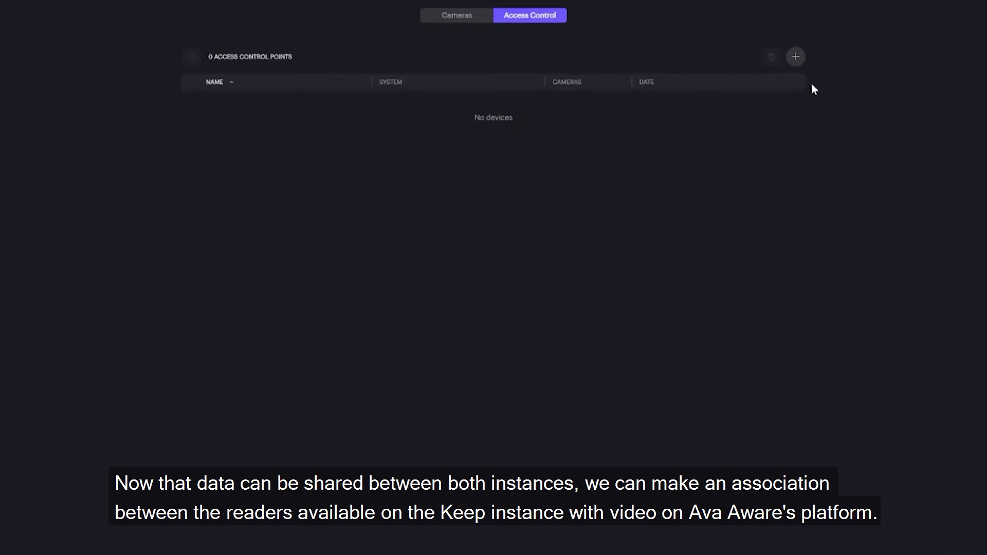
For the Office site, search 'Main' and select the Main Entrance reader.
left_click(796, 57)
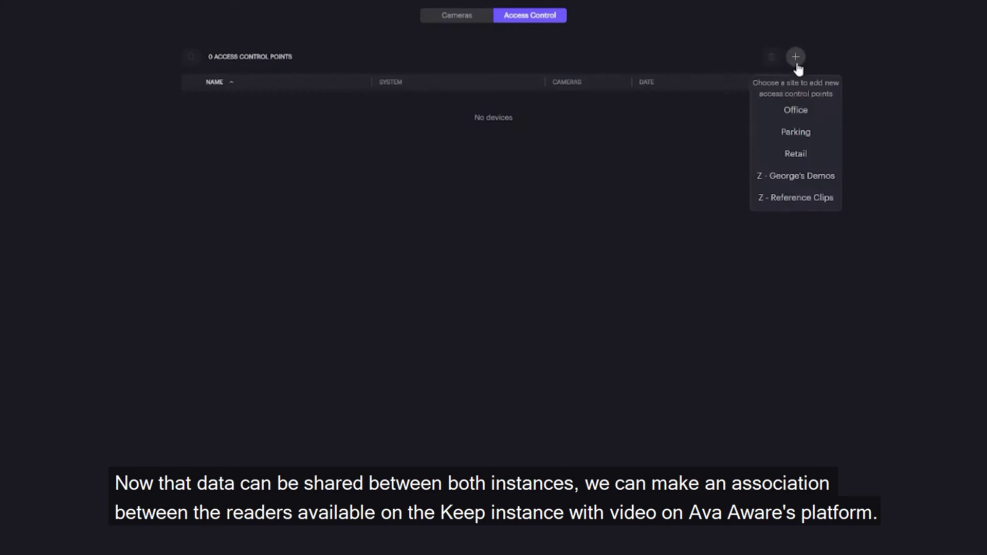
left_click(800, 115)
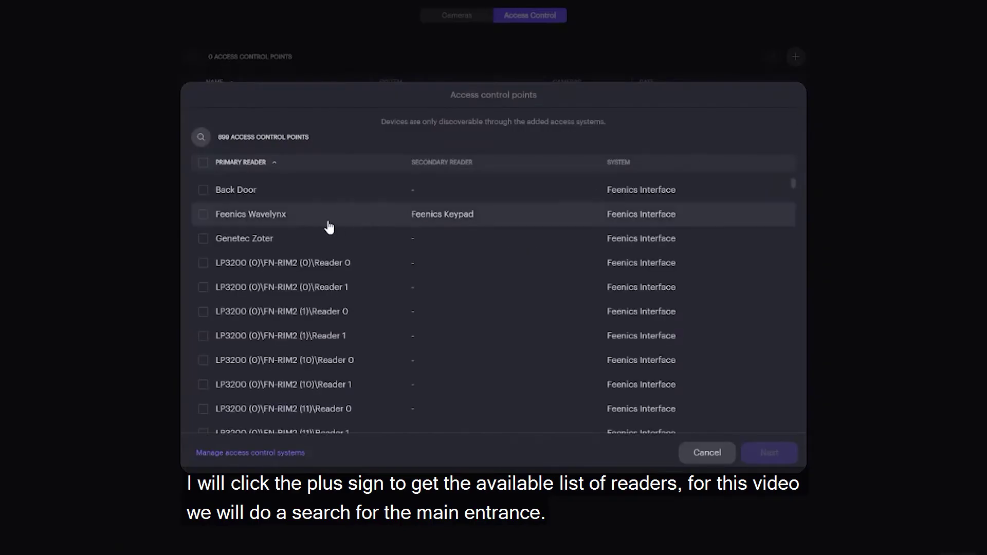
left_click(201, 138)
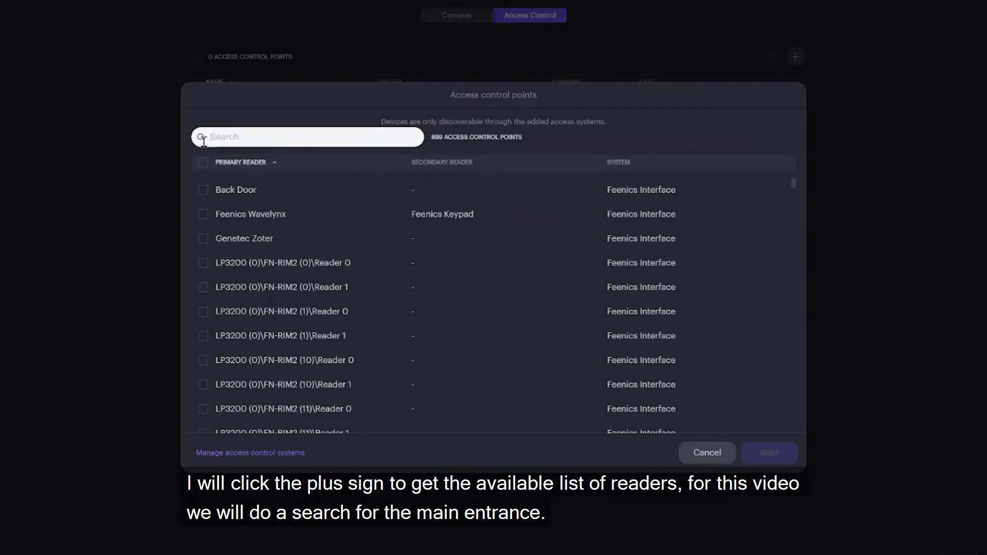
type("Main")
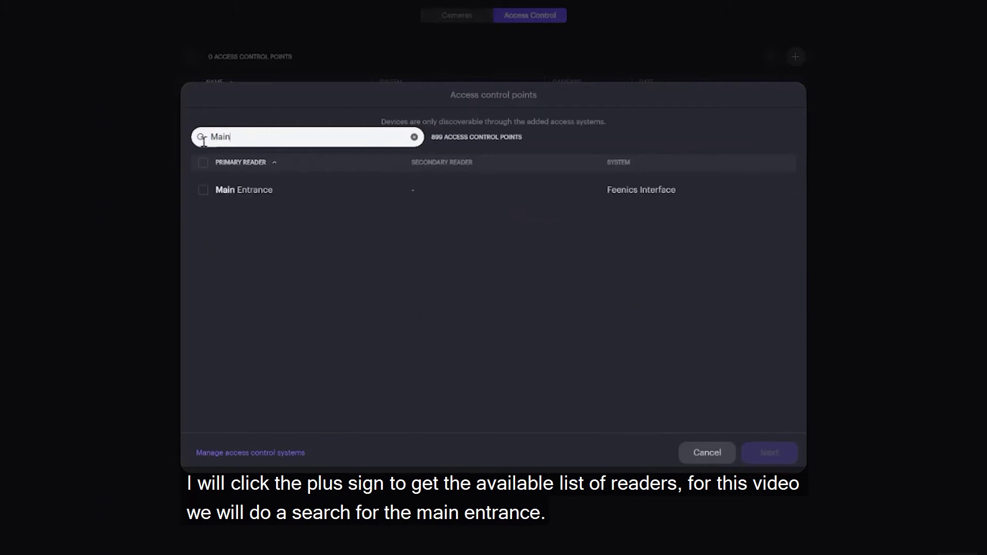
left_click(205, 191)
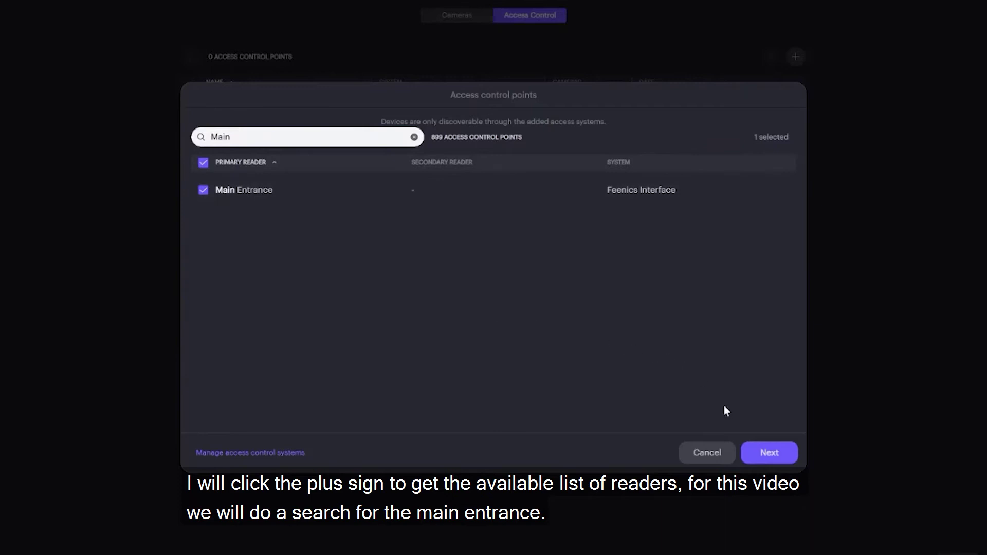
left_click(767, 455)
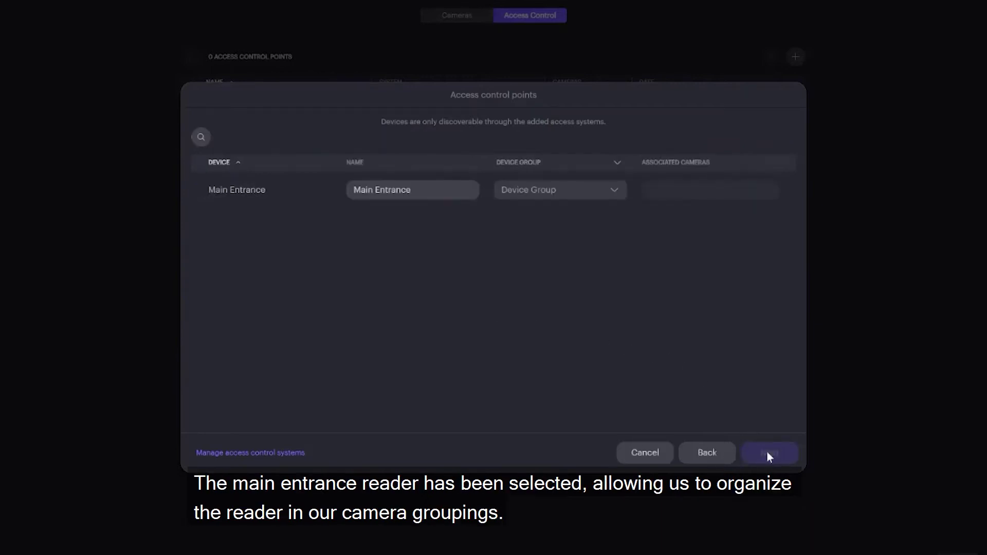
Put the reader in the Uxbridge group, link the Main Entrance Door camera, and save.
left_click(596, 201)
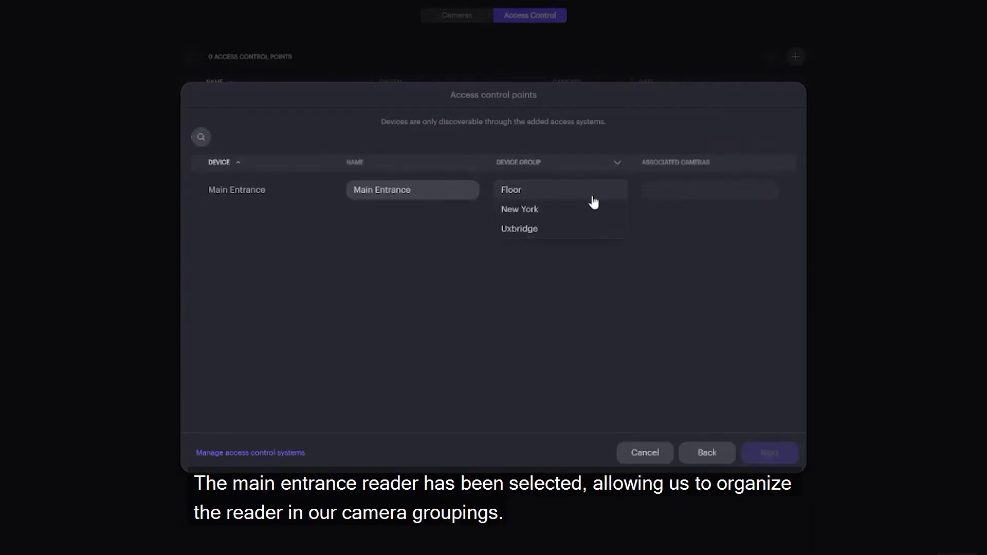
left_click(594, 230)
left_click(674, 191)
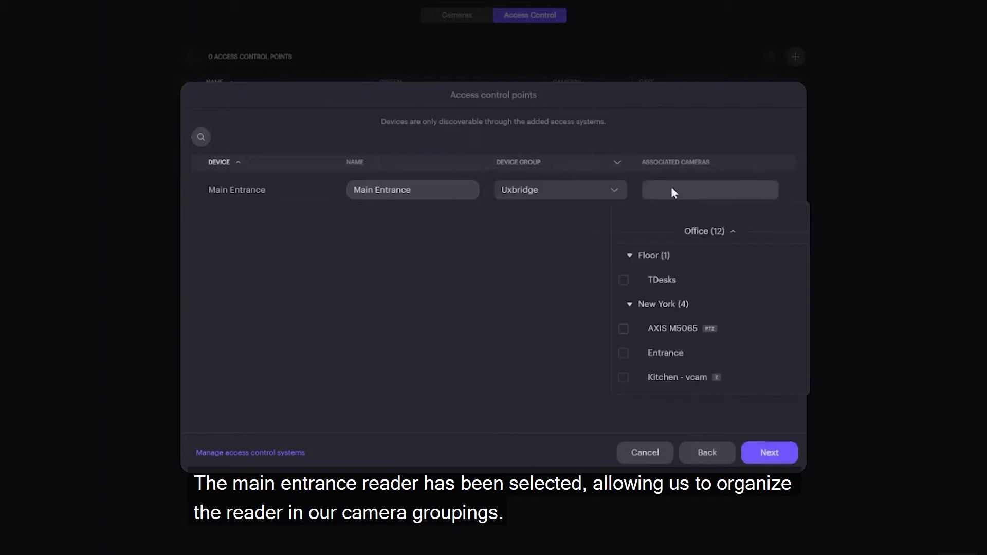
left_click(632, 257)
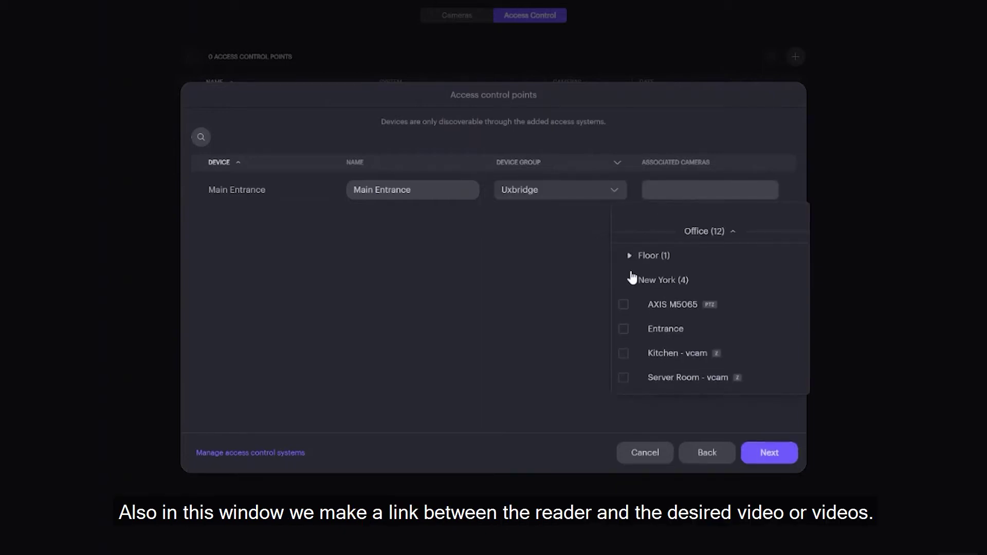
left_click(630, 279)
left_click(623, 353)
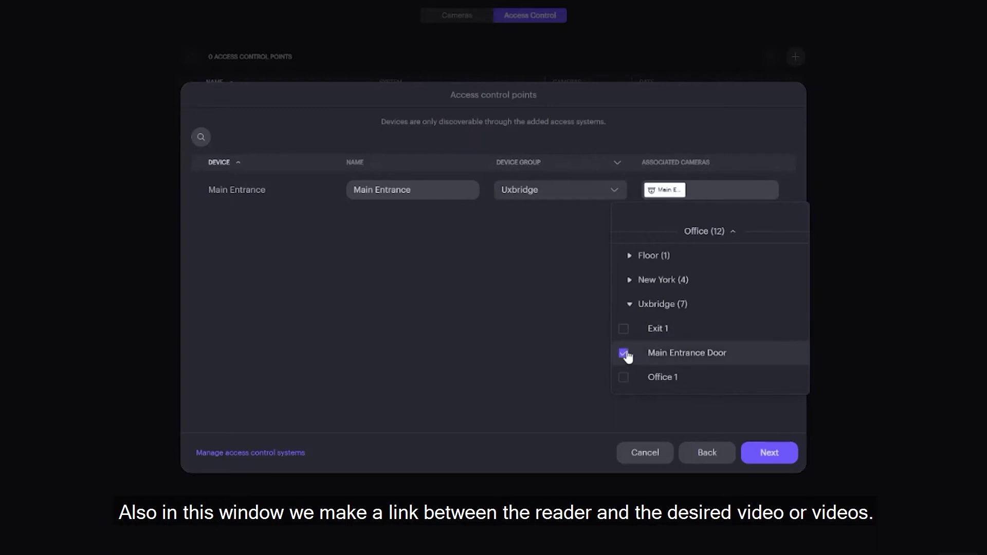
left_click(764, 454)
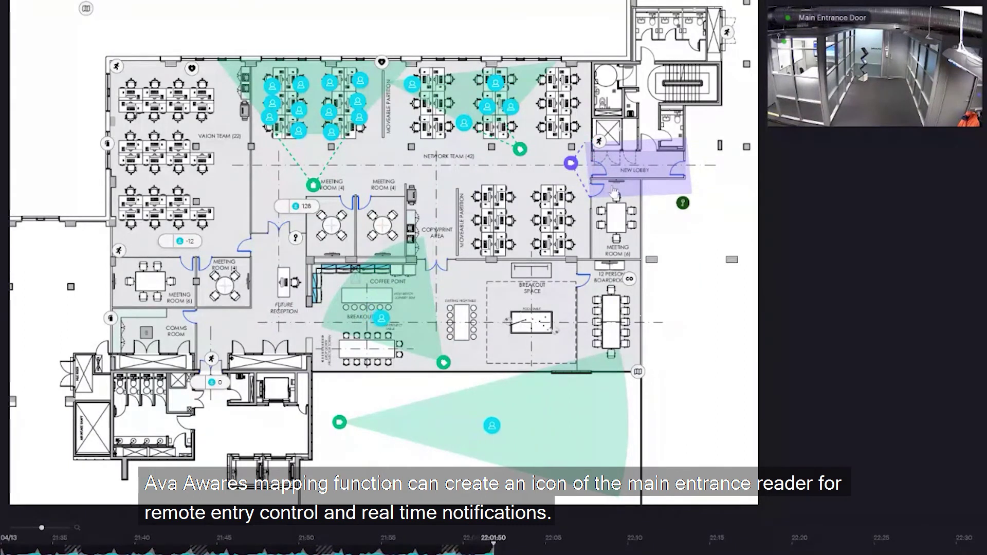
Unlock the Main Entrance door remotely from its reader card on the floor map.
left_click(683, 204)
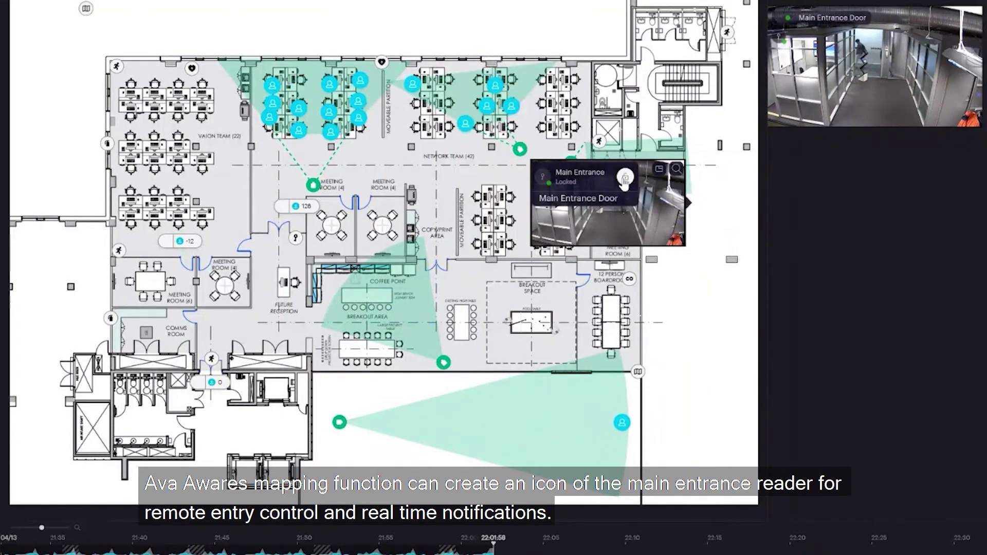
left_click(625, 178)
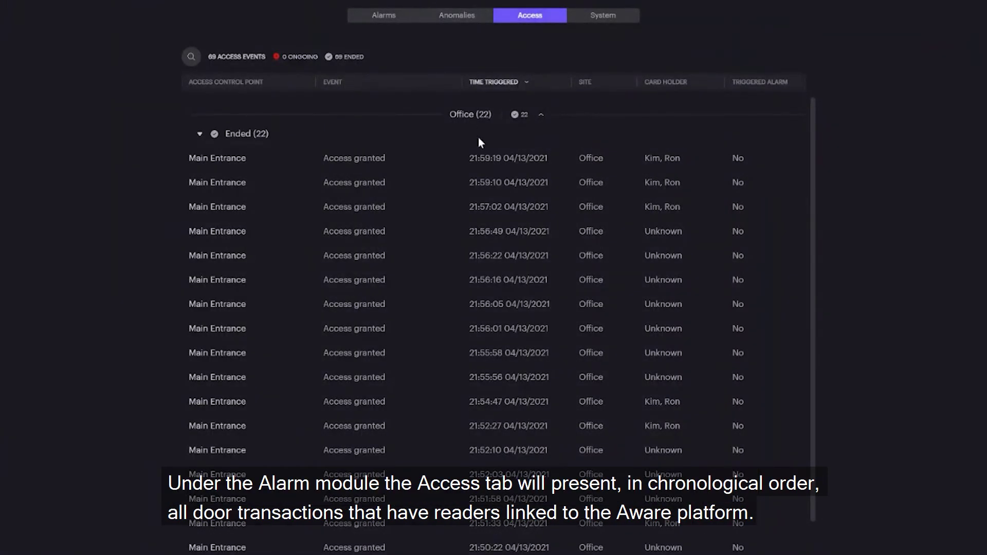
Review the 21:59:10 Main Entrance access event and enlarge its video.
left_click(483, 185)
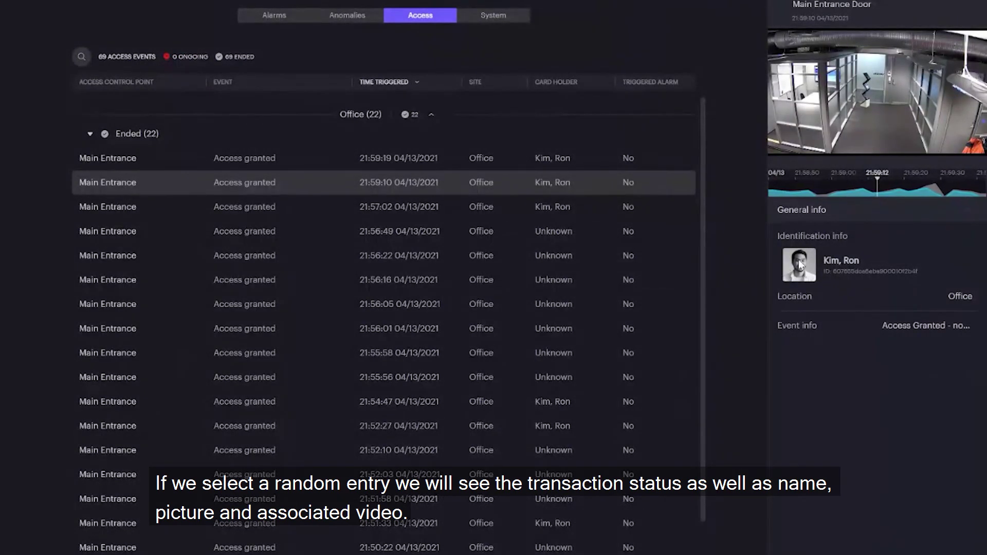
mouse_move(897, 89)
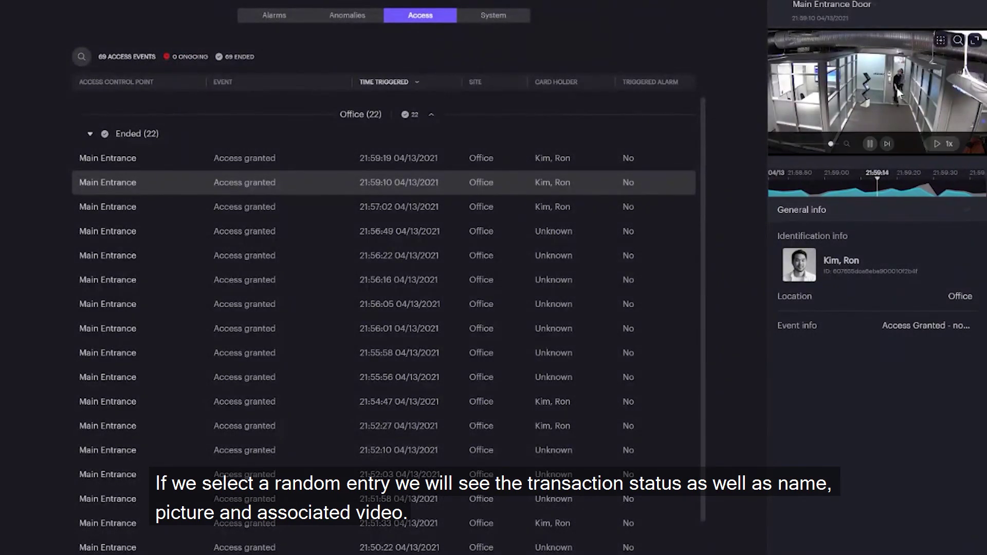
left_click(975, 41)
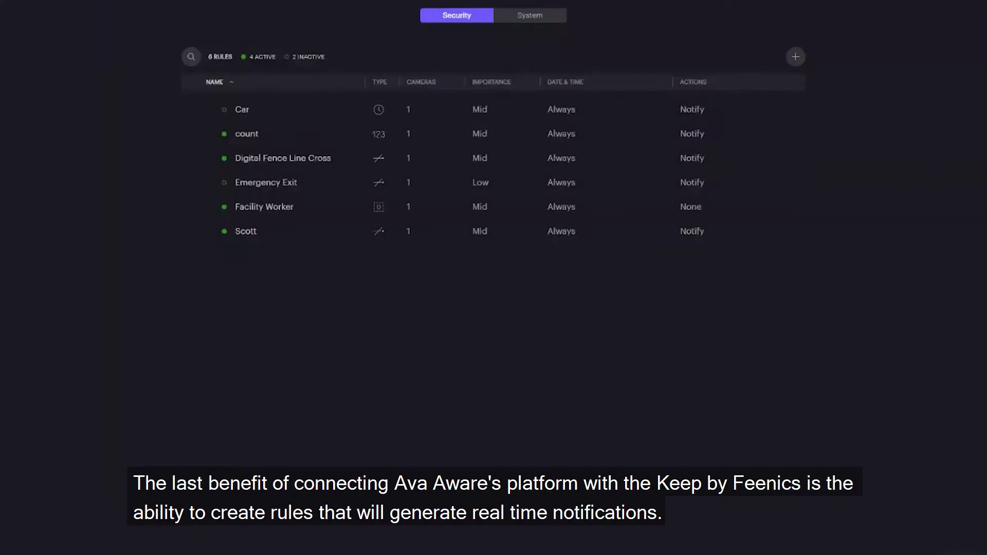
Create a new rule named 'Feenics Rule' that detects Access Control events.
left_click(795, 57)
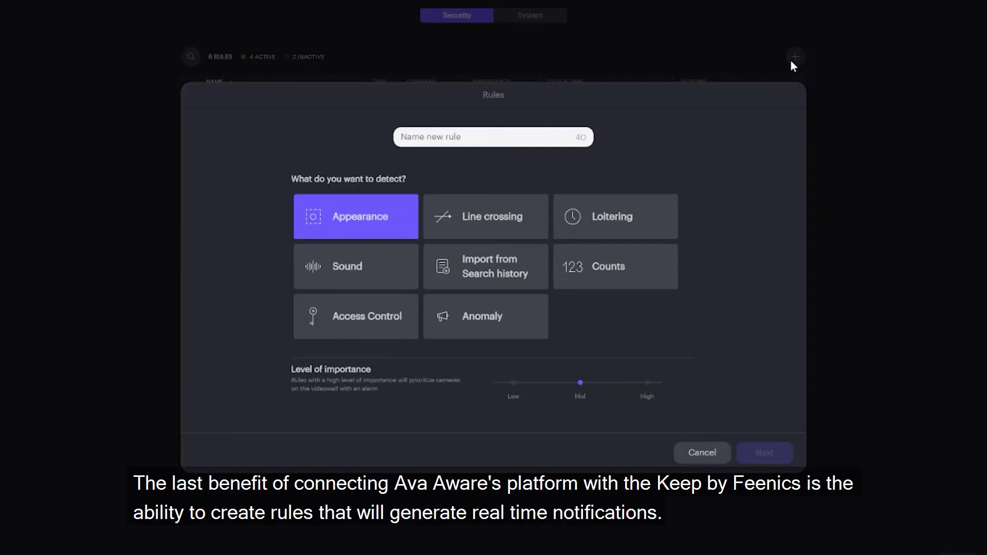
left_click(514, 143)
type("F")
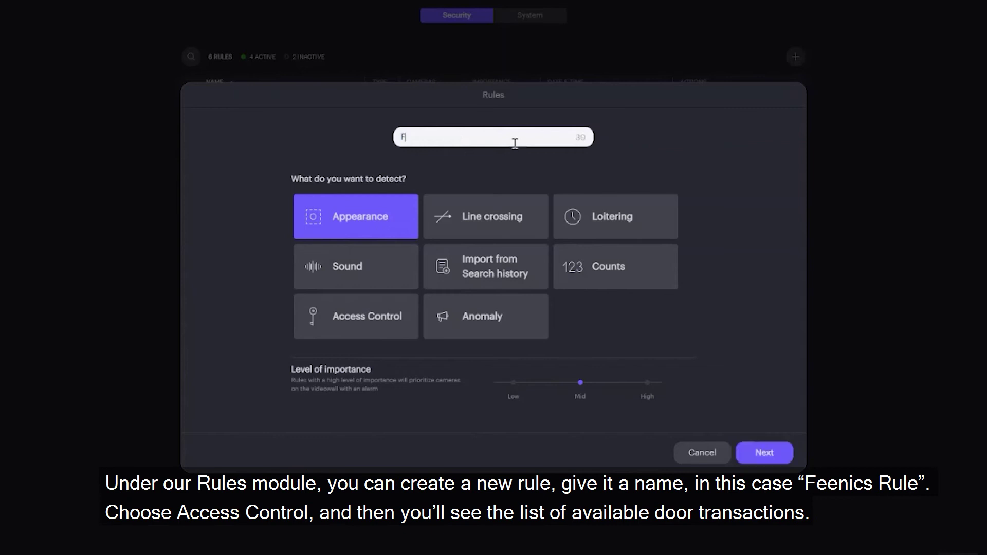
type("eenics Rule")
left_click(386, 314)
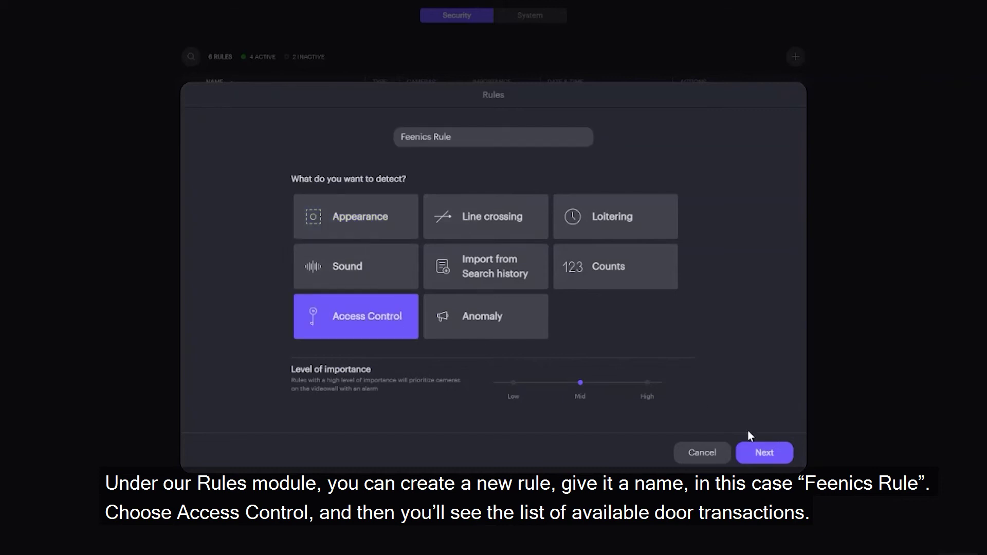
left_click(761, 455)
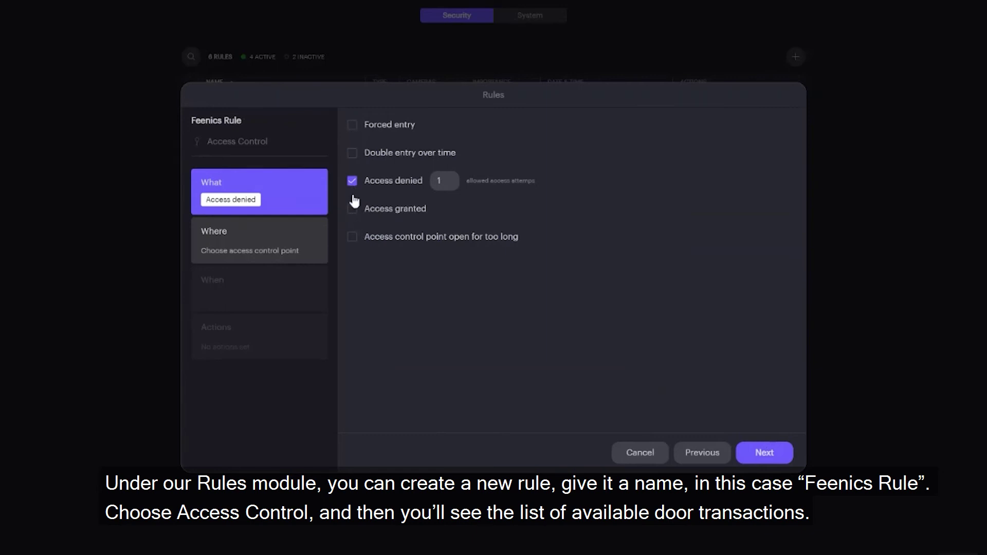
Trigger the rule on Access denied after 3 attempts and on Forced entry.
left_click(432, 183)
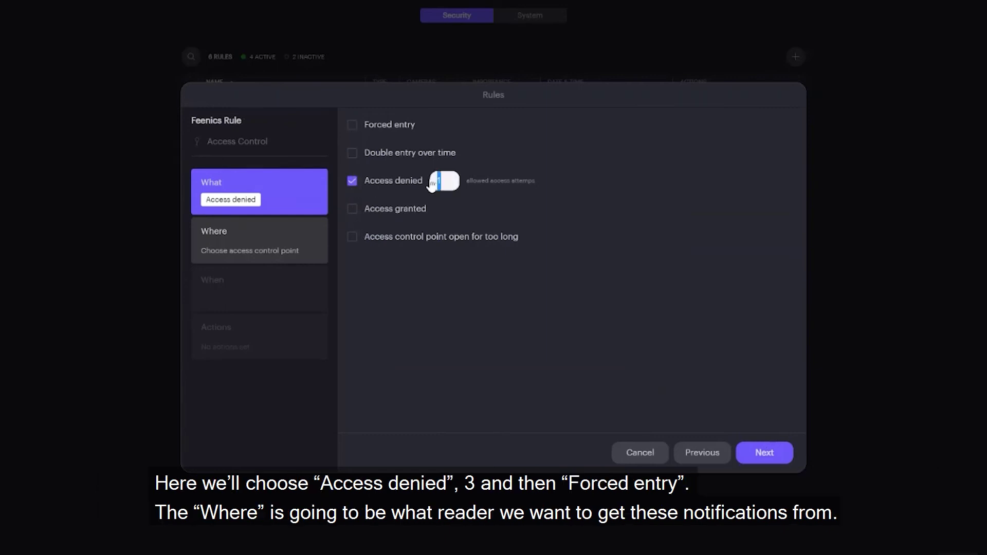
type("3")
left_click(353, 126)
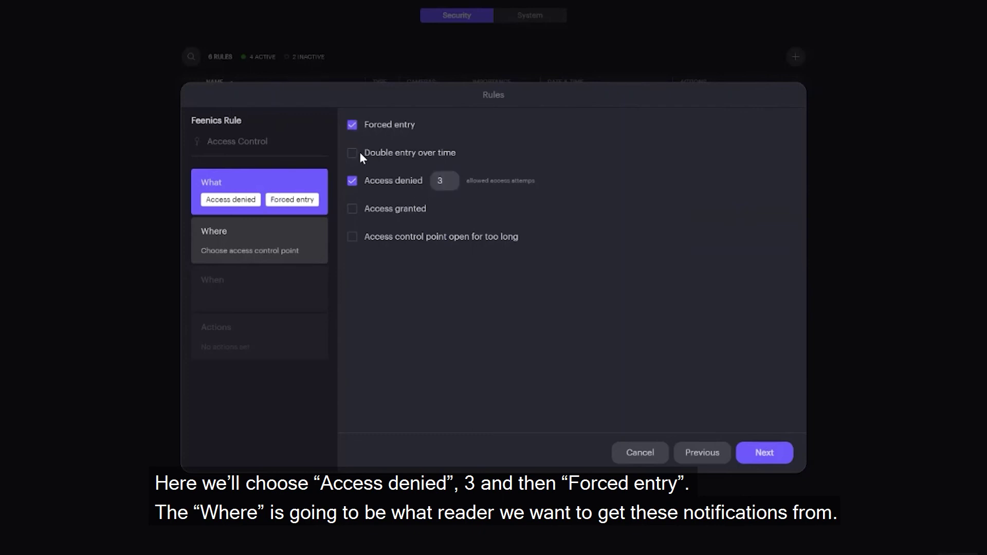
Apply the rule to the Main Entrance reader, active Weekends 09:00–17:00.
left_click(759, 454)
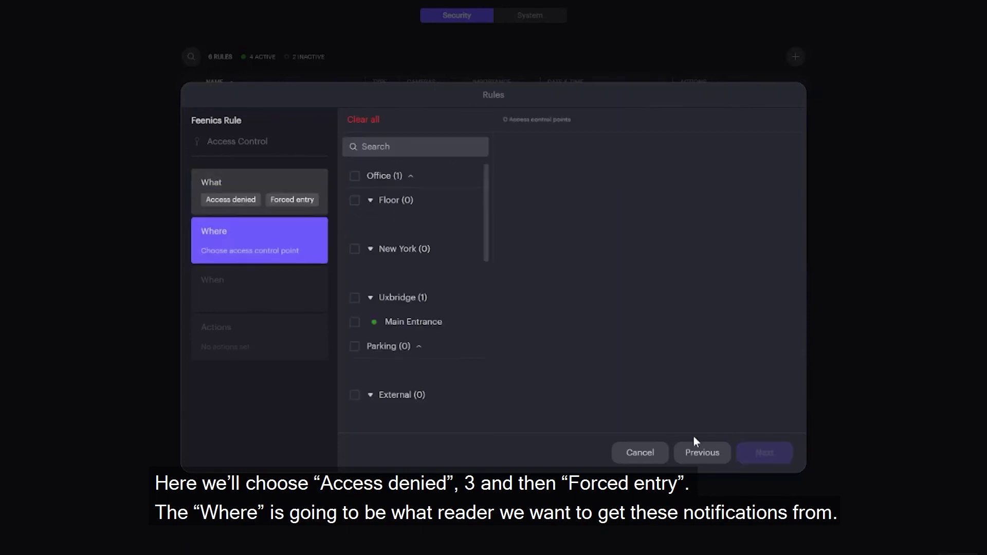
left_click(356, 324)
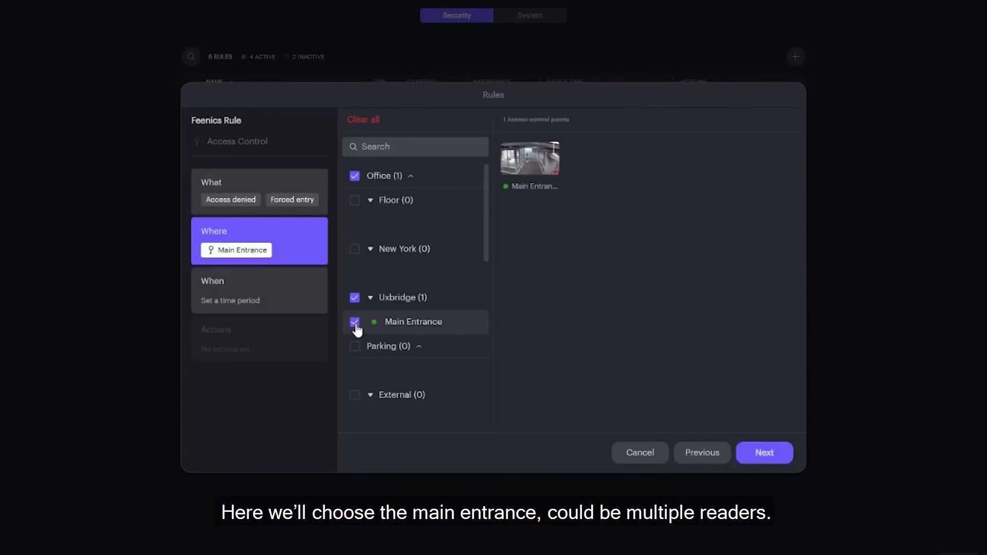
left_click(274, 283)
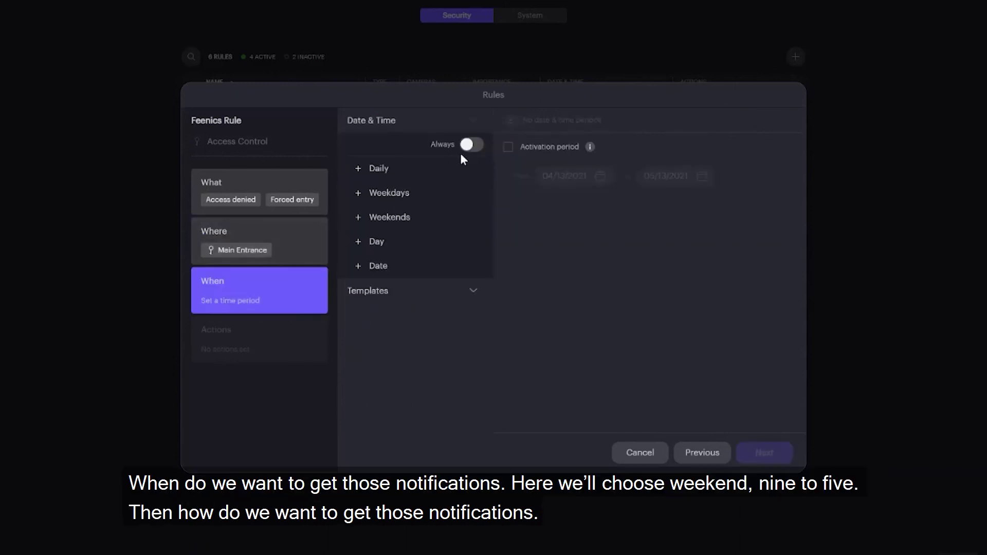
left_click(385, 217)
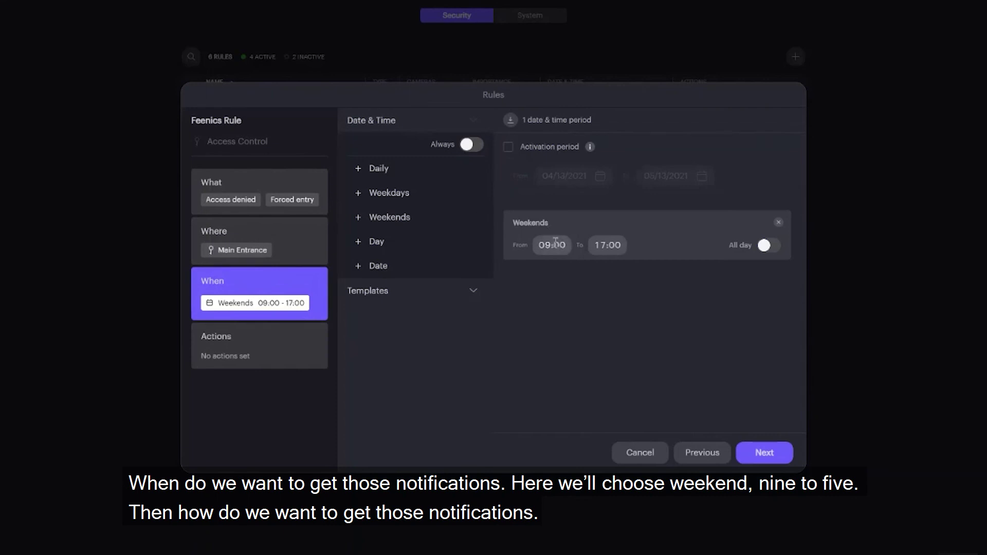
left_click(766, 455)
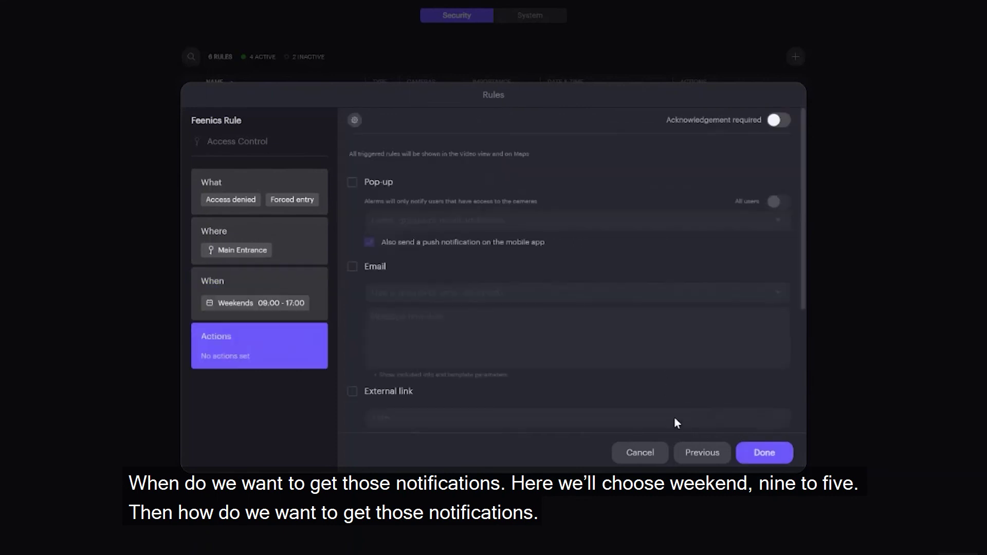
Send pop-up notifications to one selected user and save the rule.
left_click(352, 184)
left_click(380, 220)
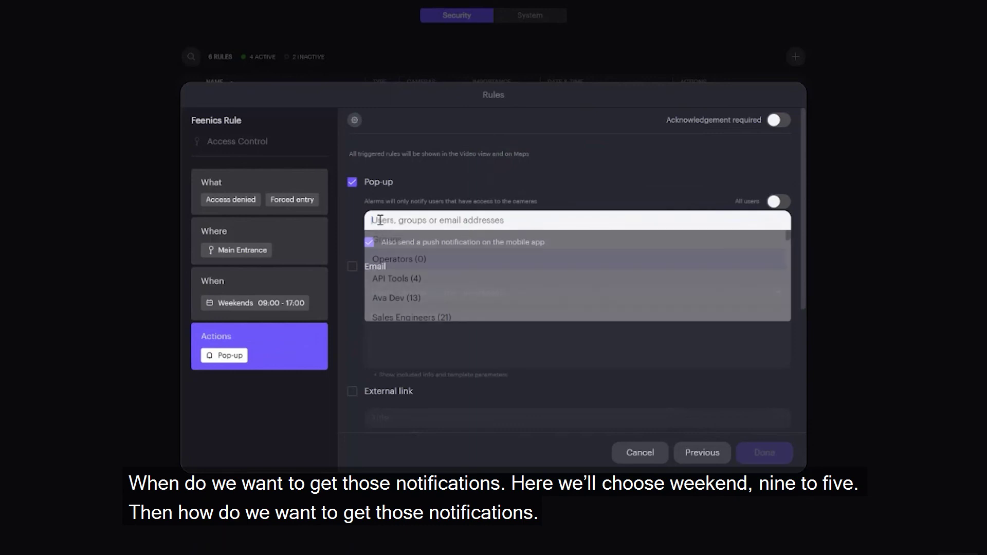
type("b")
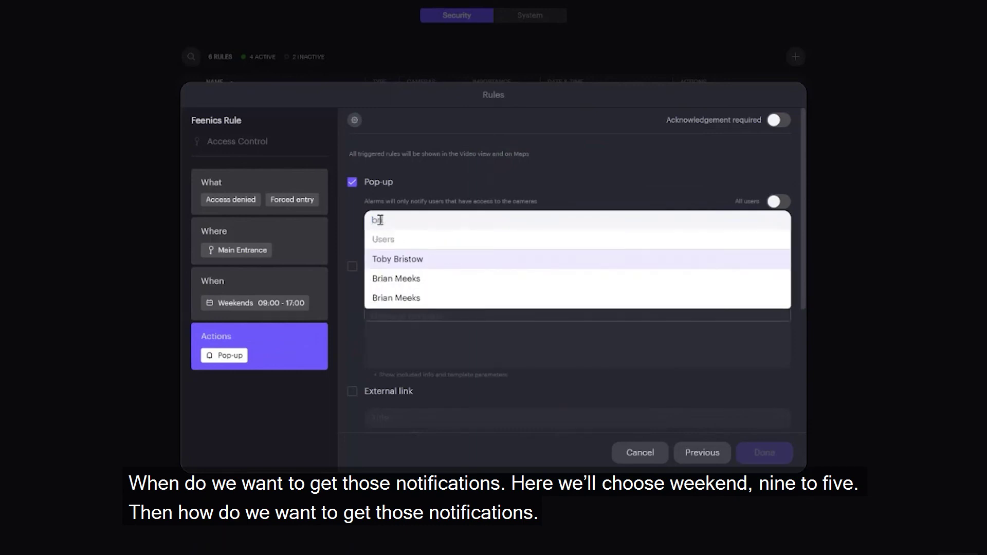
type("ri")
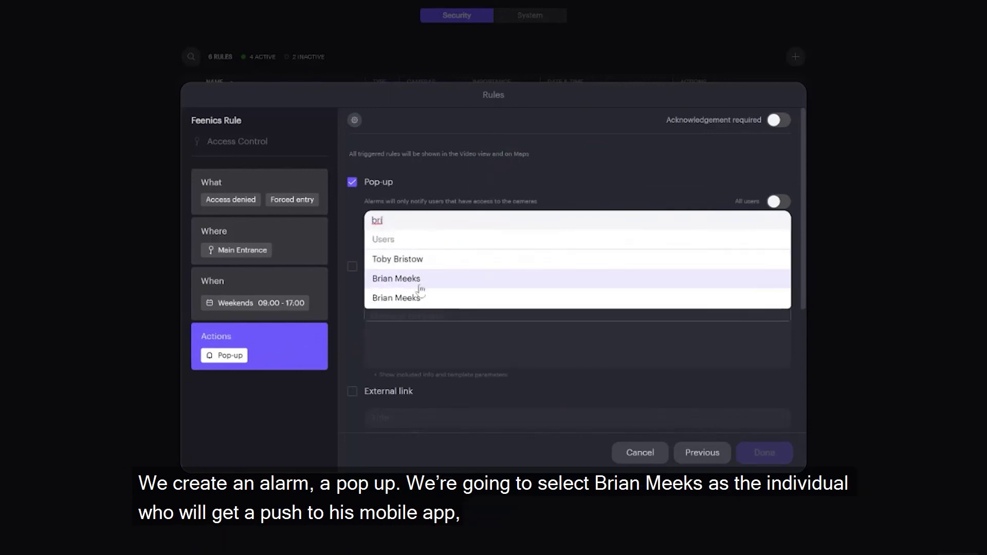
left_click(401, 279)
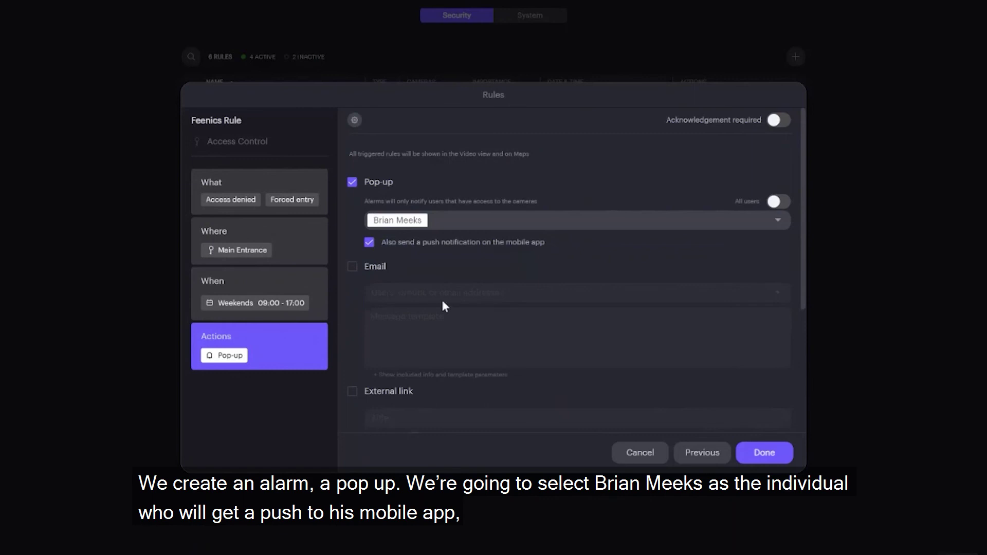
scroll(366, 317, "down", 5)
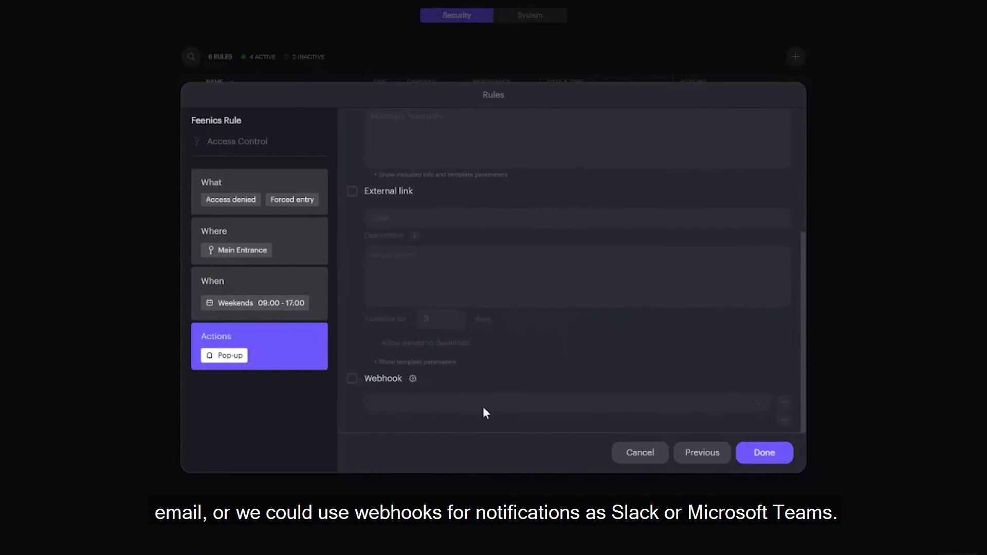
left_click(764, 452)
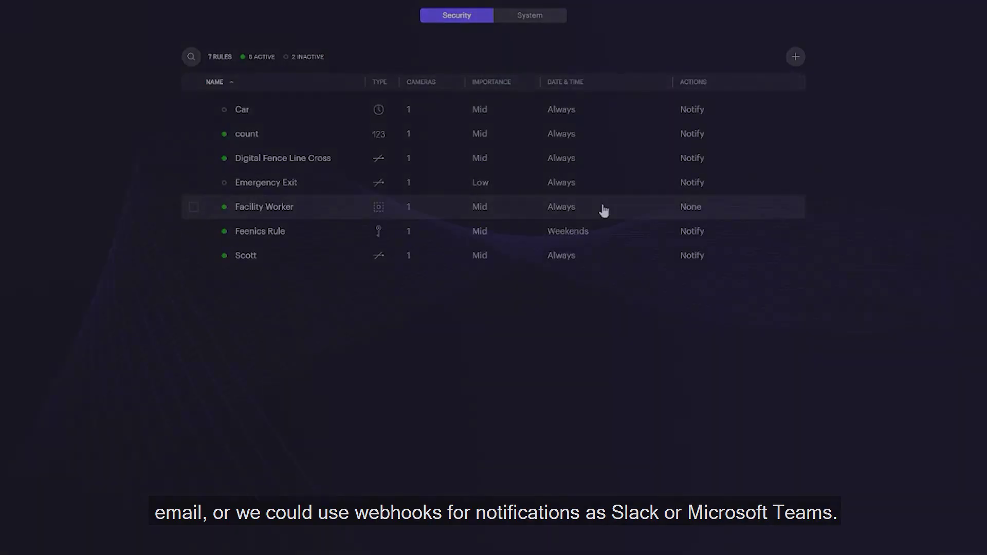